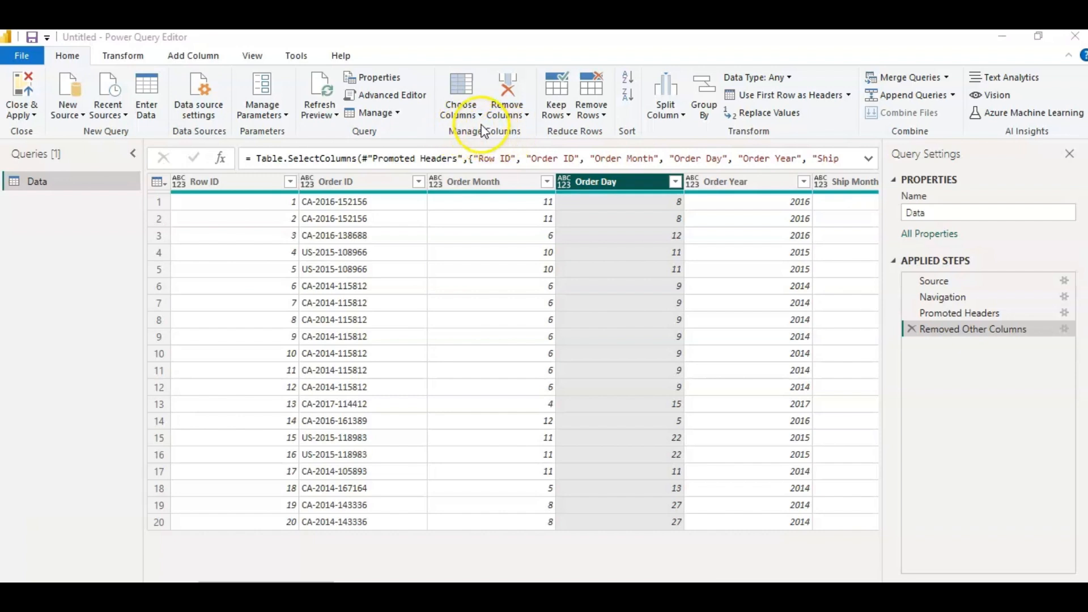
- Use Choose Columns to keep only Customer ID, Customer Name, Segment, Country, City and State
{"action": "left_click", "coordinate": [522, 121]}
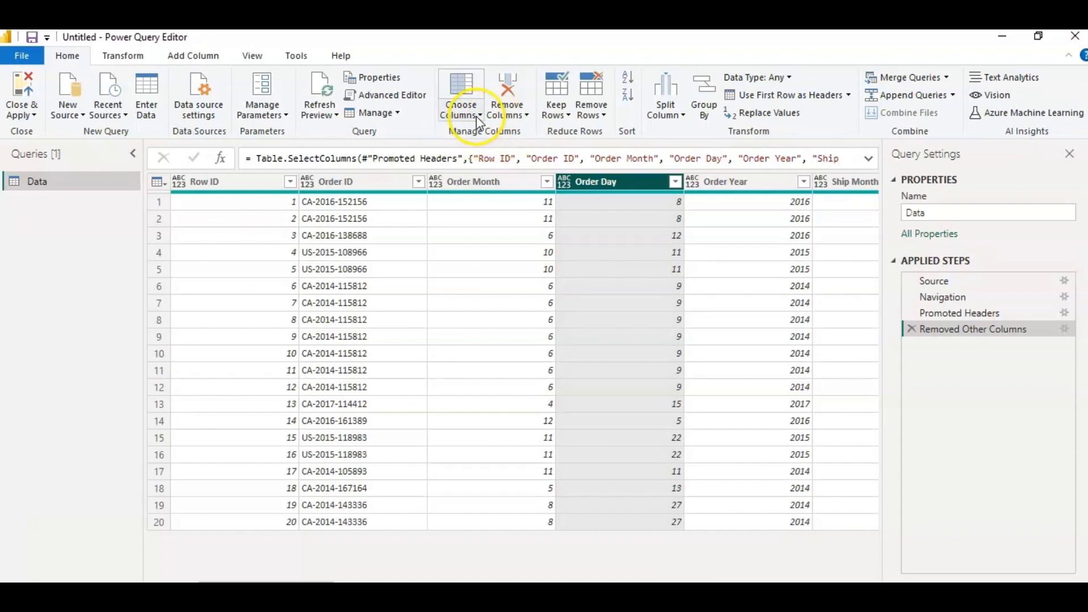
{"action": "left_click", "coordinate": [480, 115]}
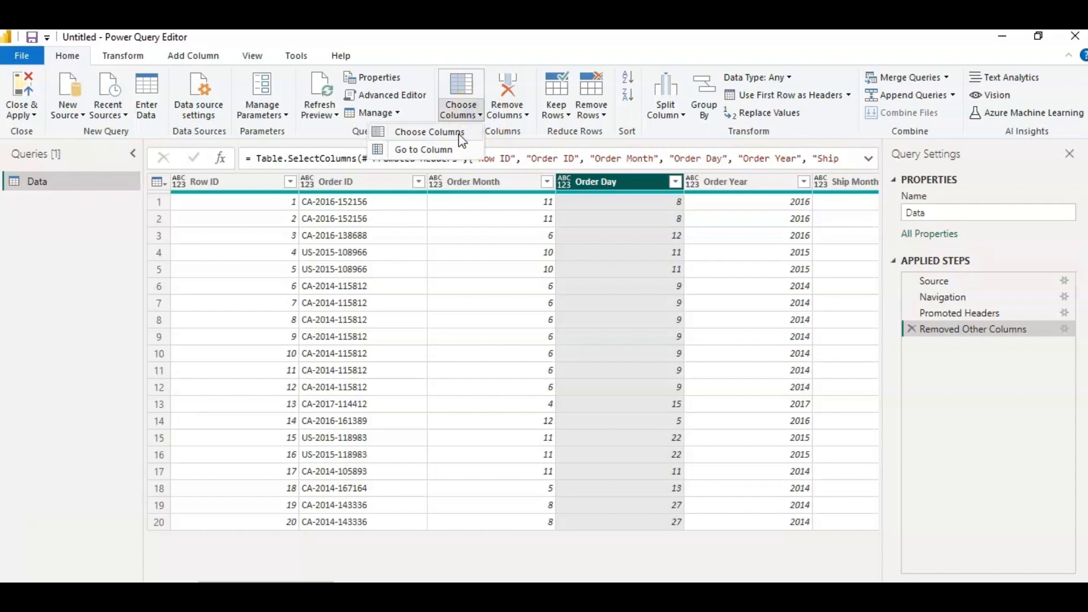
{"action": "left_click", "coordinate": [459, 134]}
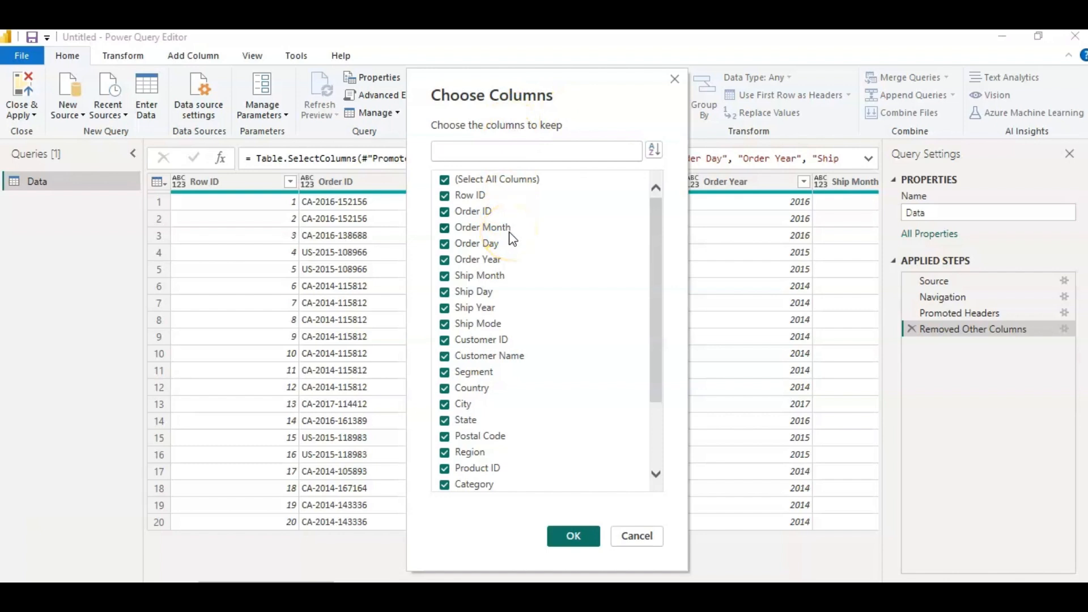
{"action": "left_click", "coordinate": [444, 180]}
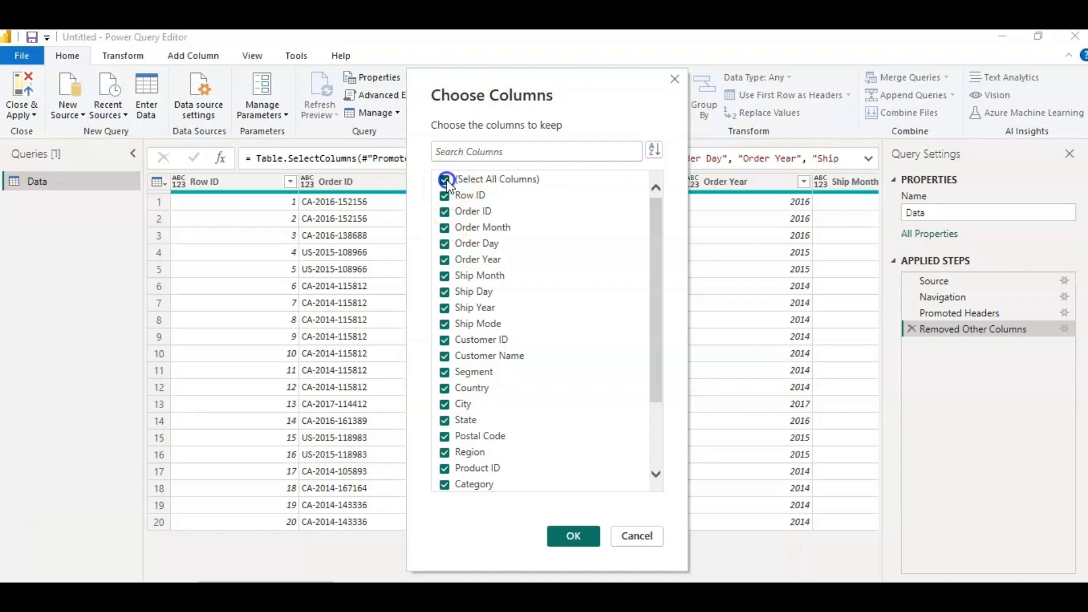
{"action": "left_click", "coordinate": [445, 340]}
{"action": "left_click", "coordinate": [445, 355]}
{"action": "left_click", "coordinate": [445, 372]}
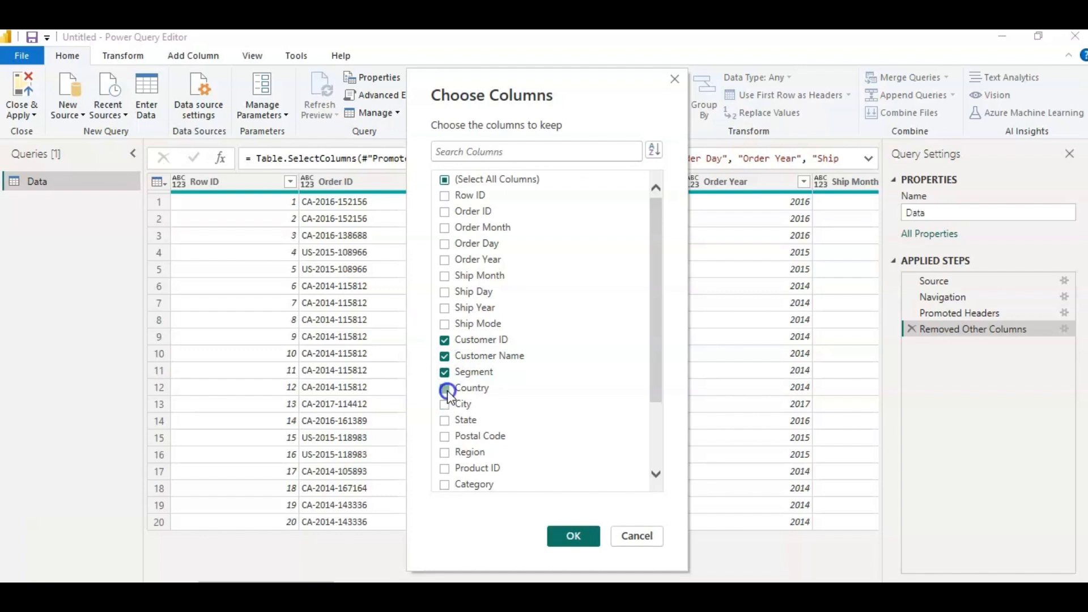
{"action": "left_click", "coordinate": [445, 404]}
{"action": "left_click", "coordinate": [445, 388]}
{"action": "left_click", "coordinate": [445, 421]}
{"action": "left_click", "coordinate": [571, 536]}
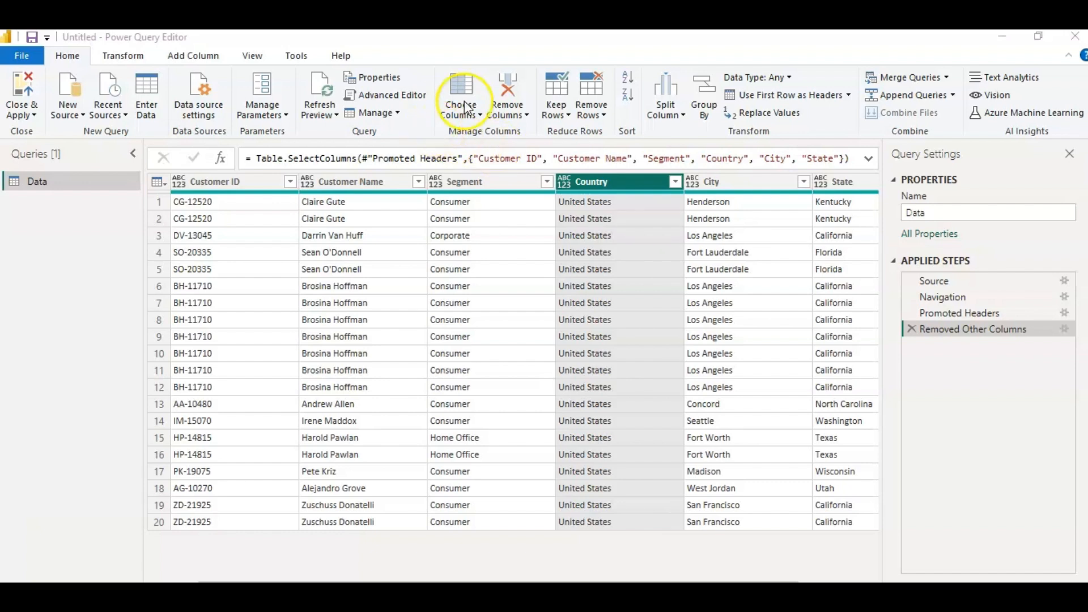
- Restore every column of the Data query by selecting all columns in Choose Columns
{"action": "left_click", "coordinate": [478, 112]}
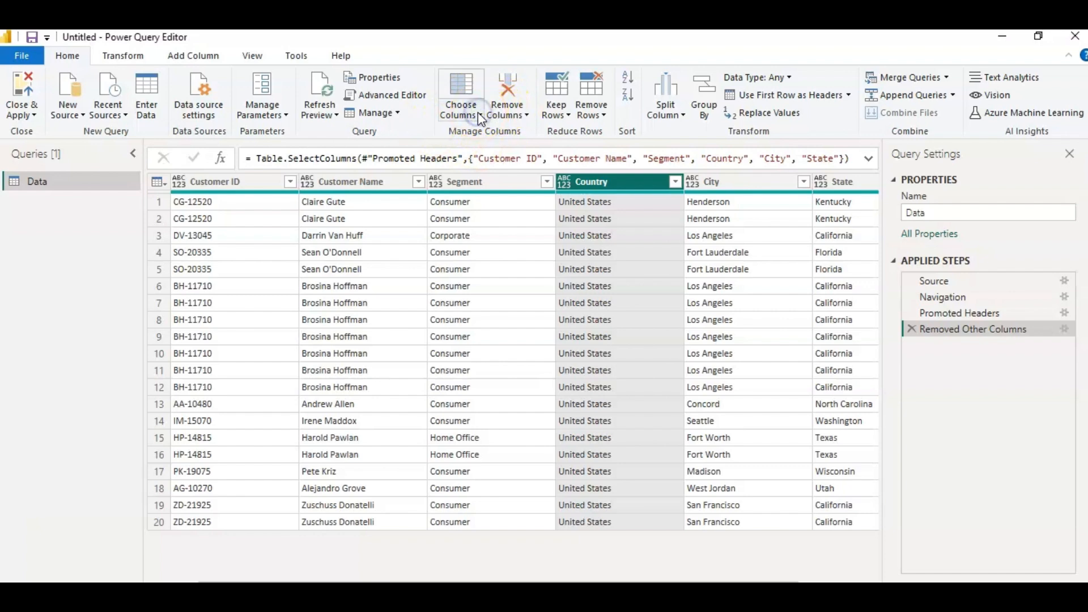
{"action": "left_click", "coordinate": [444, 136]}
{"action": "left_click", "coordinate": [445, 180]}
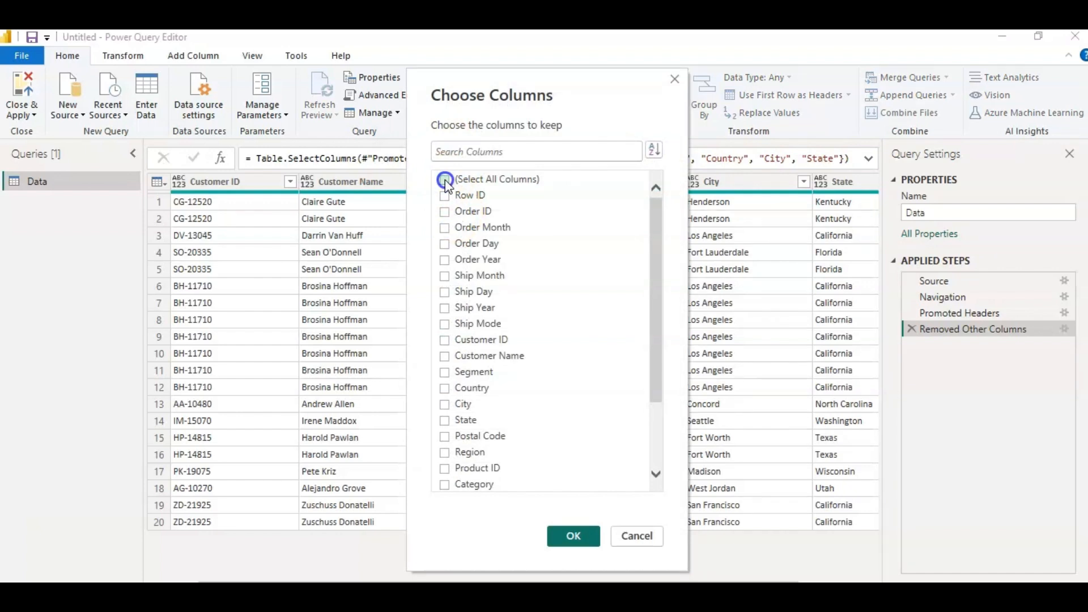
{"action": "left_click", "coordinate": [445, 181]}
{"action": "left_click", "coordinate": [573, 536]}
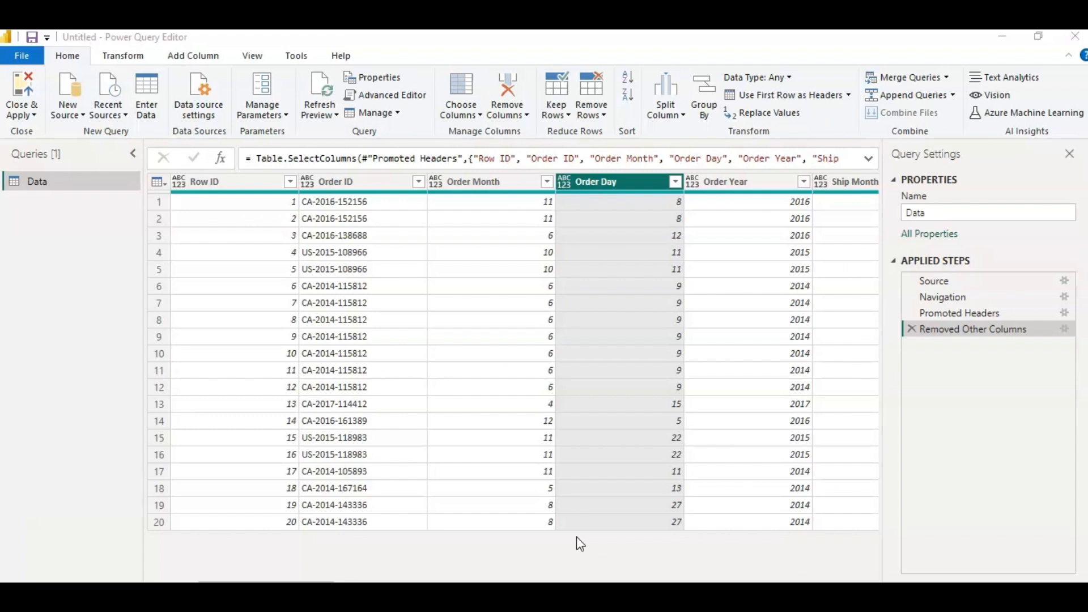
- Move the column selection from Row ID across the table to Ship Month
{"action": "left_click", "coordinate": [202, 182]}
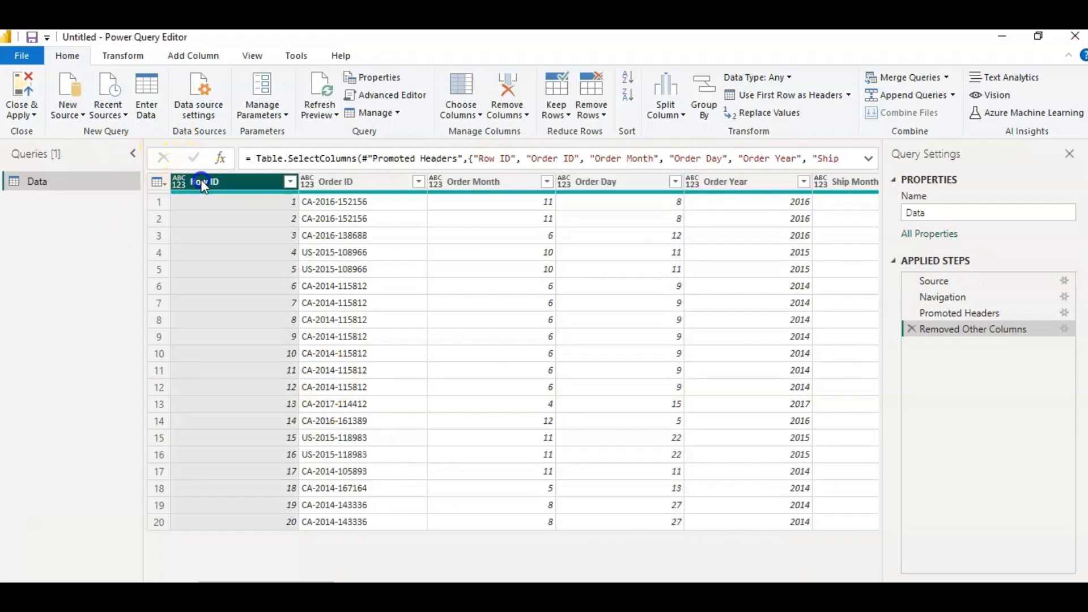
{"action": "key", "text": "Right"}
{"action": "key", "text": "Right"}
{"action": "key", "text": "Right"}
{"action": "key", "text": "Right"}
{"action": "key", "text": "Right"}
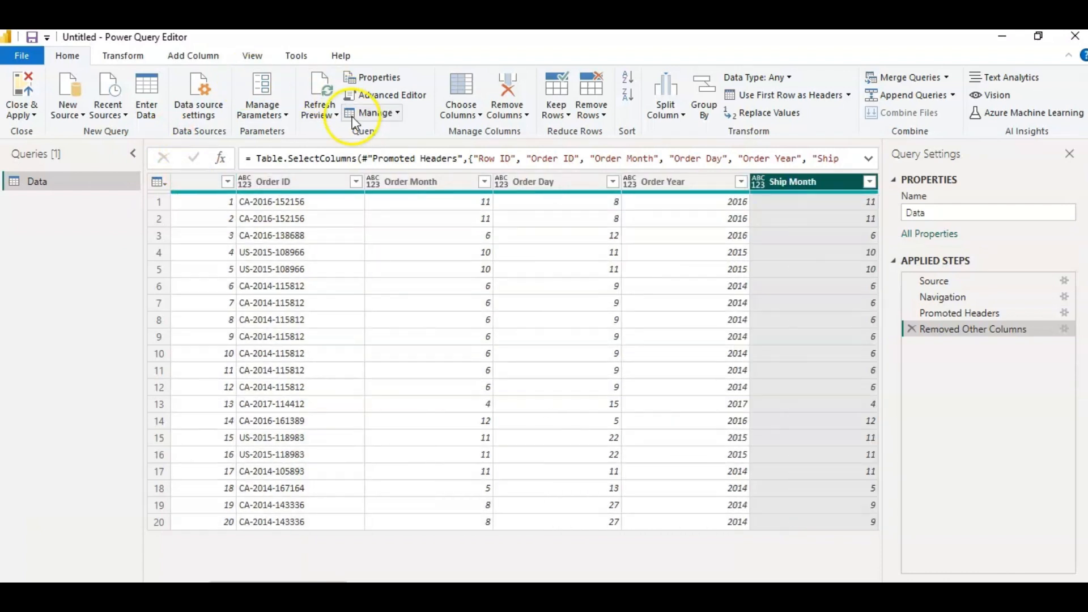
- Use Go to Column to jump to the Customer Name column
{"action": "left_click", "coordinate": [479, 115]}
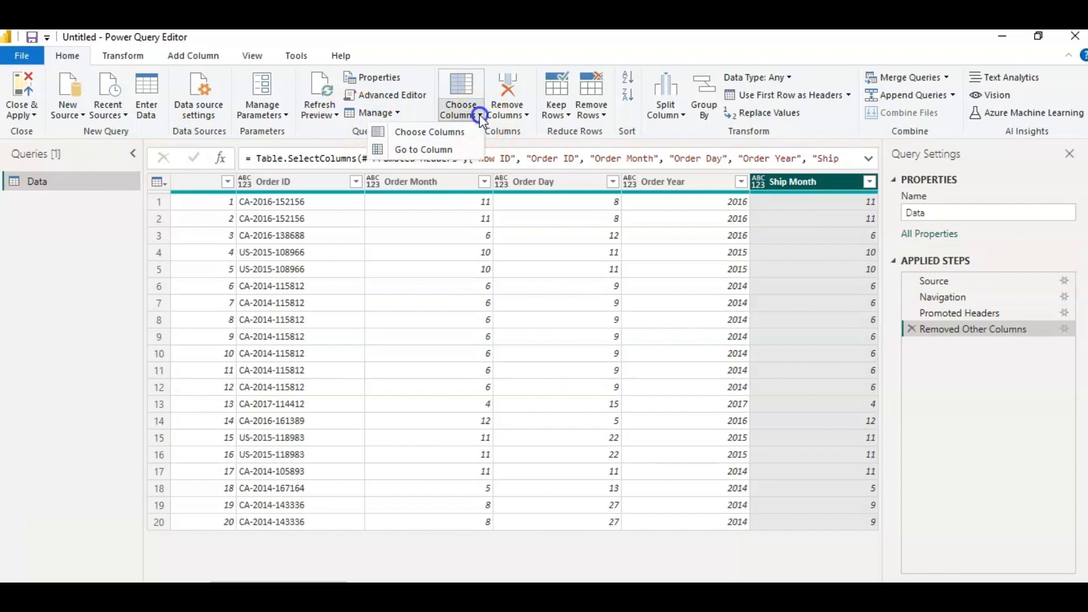
{"action": "left_click", "coordinate": [440, 150]}
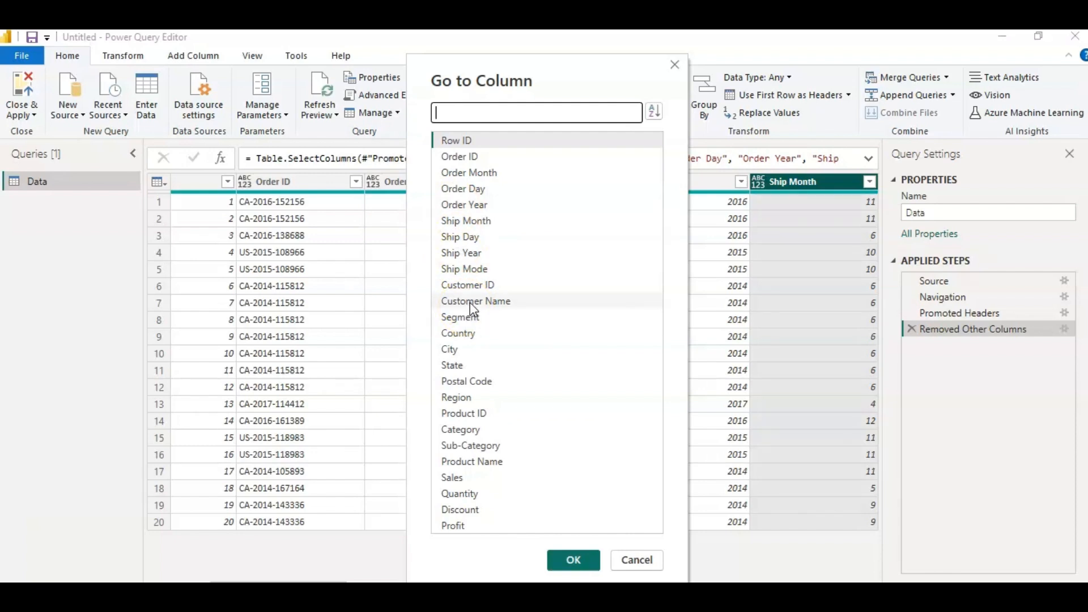
{"action": "left_click", "coordinate": [471, 302]}
{"action": "left_click", "coordinate": [572, 555]}
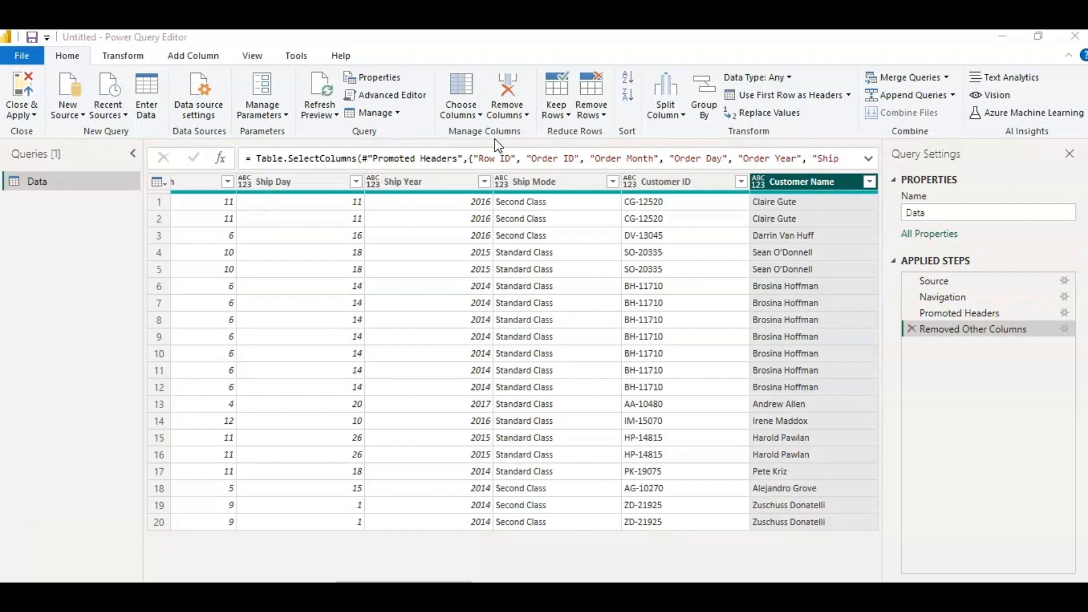
- Remove the Ship Year and Ship Mode columns from the Data query
{"action": "left_click", "coordinate": [434, 182]}
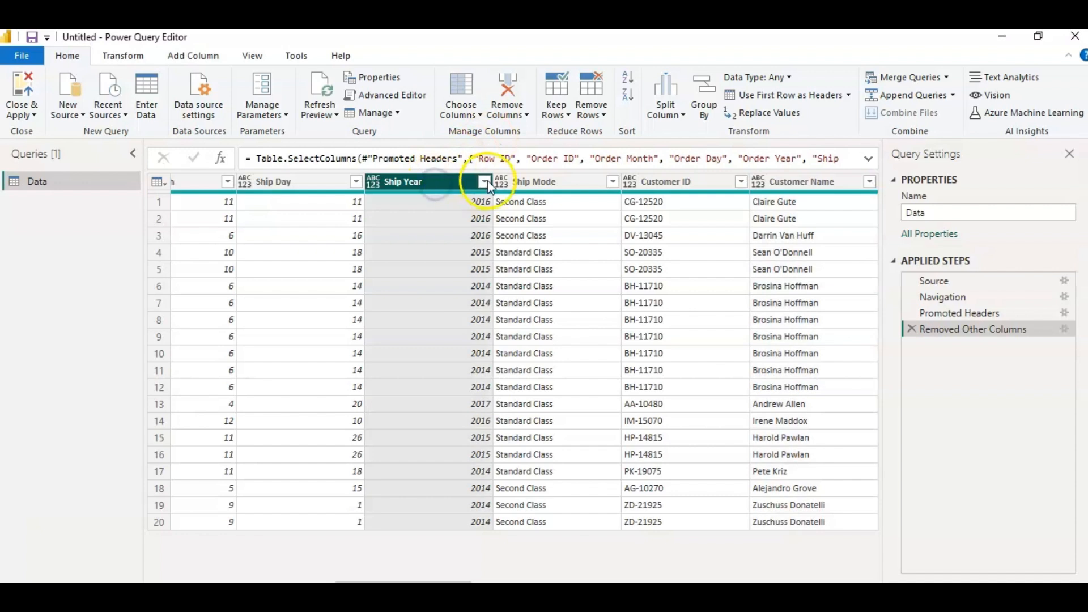
{"action": "left_click", "coordinate": [515, 182], "text": "ctrl"}
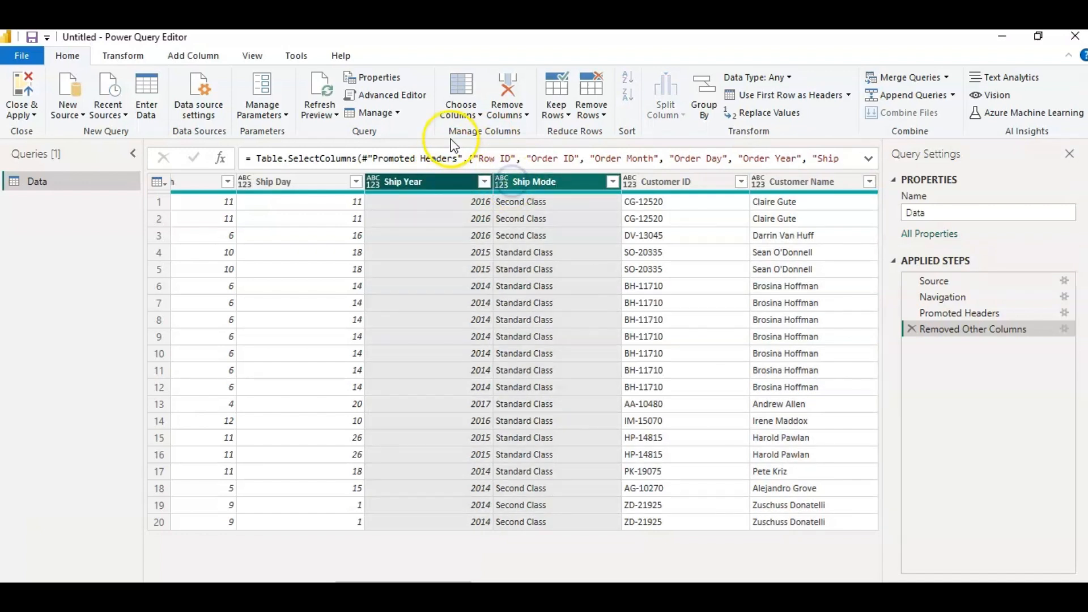
{"action": "left_click", "coordinate": [527, 116]}
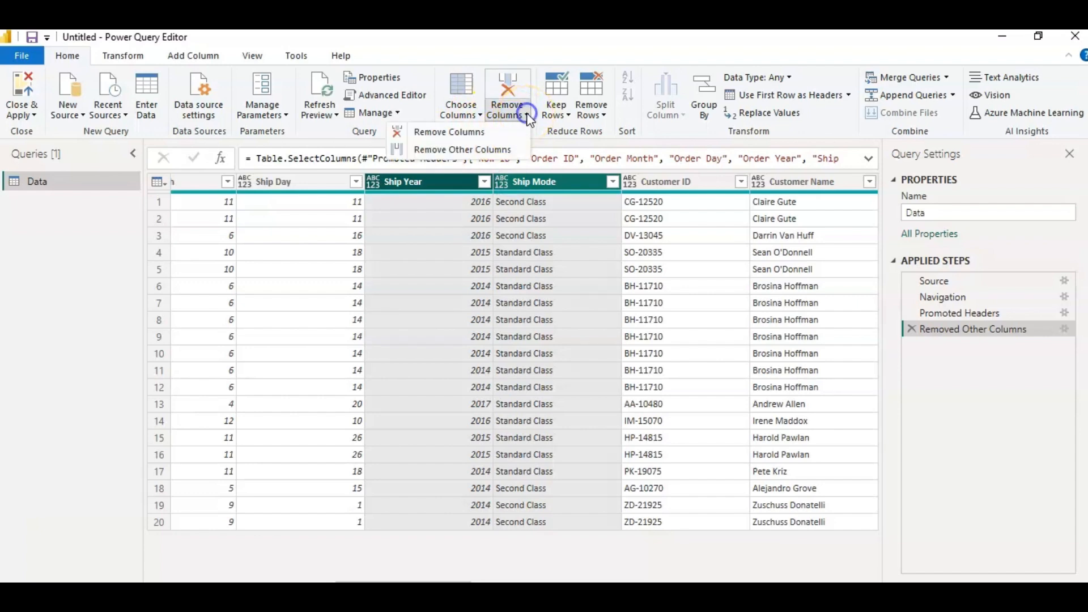
{"action": "left_click", "coordinate": [494, 134]}
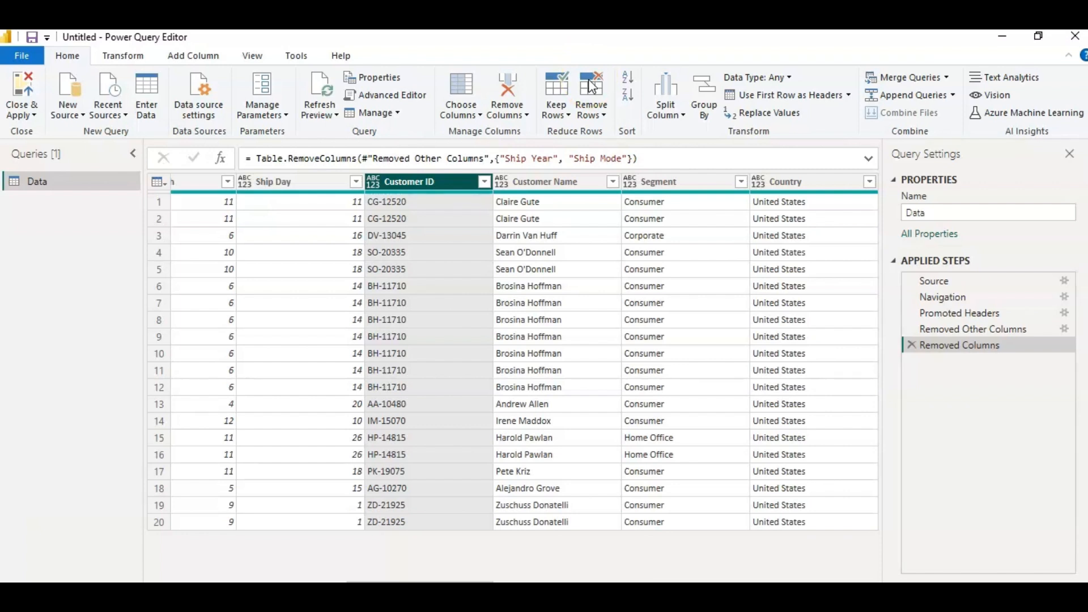
- Remove all columns other than Customer ID, Customer Name, Segment and Country
{"action": "left_click", "coordinate": [525, 191]}
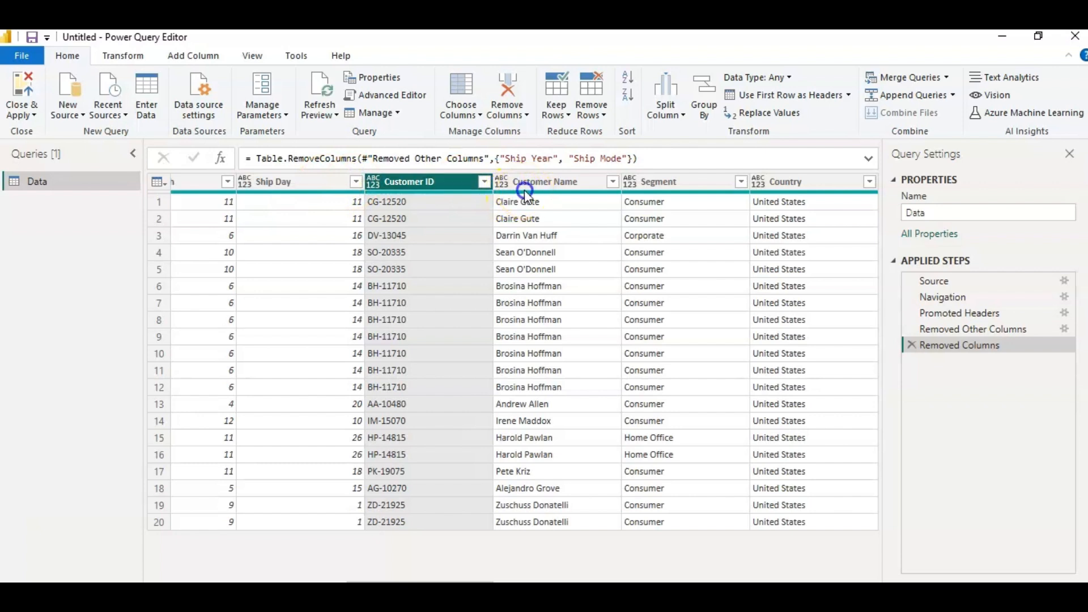
{"action": "left_click", "coordinate": [527, 180], "text": "ctrl"}
{"action": "left_click", "coordinate": [705, 181], "text": "ctrl"}
{"action": "left_click", "coordinate": [776, 182], "text": "ctrl"}
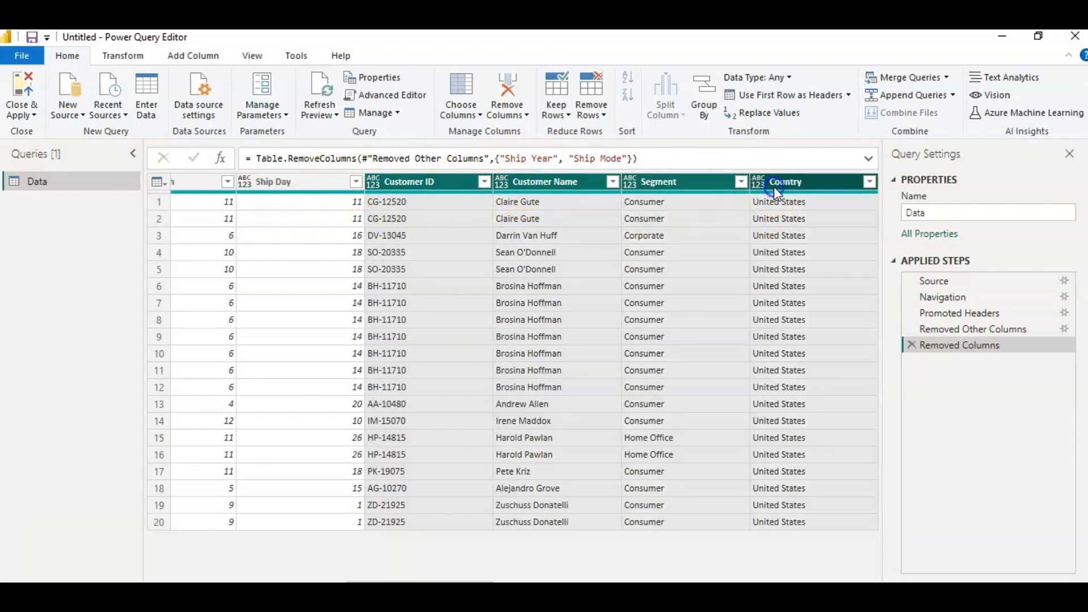
{"action": "left_click", "coordinate": [526, 115]}
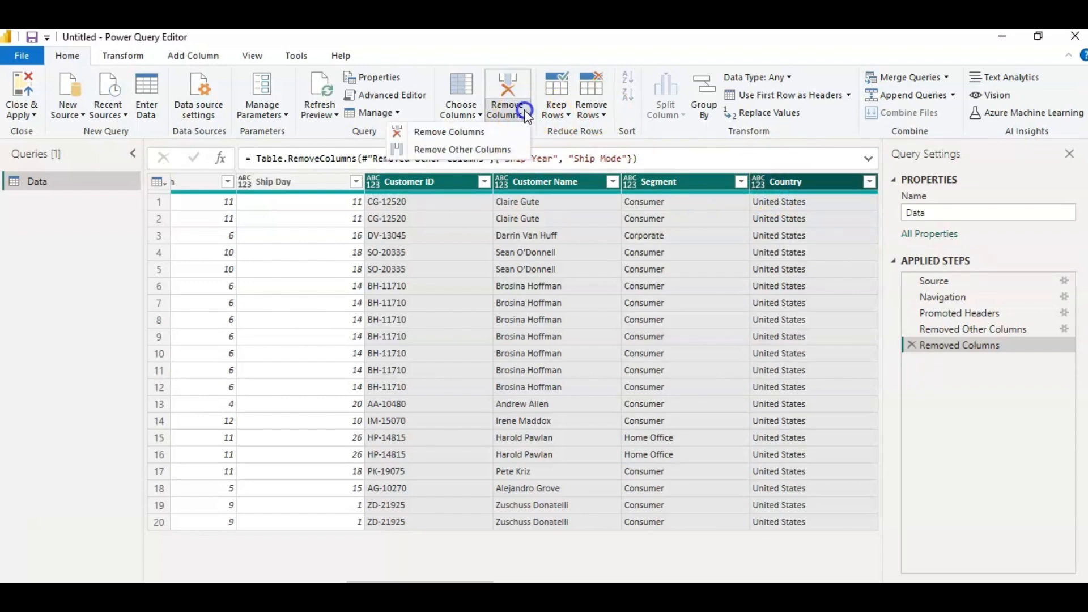
{"action": "left_click", "coordinate": [491, 150]}
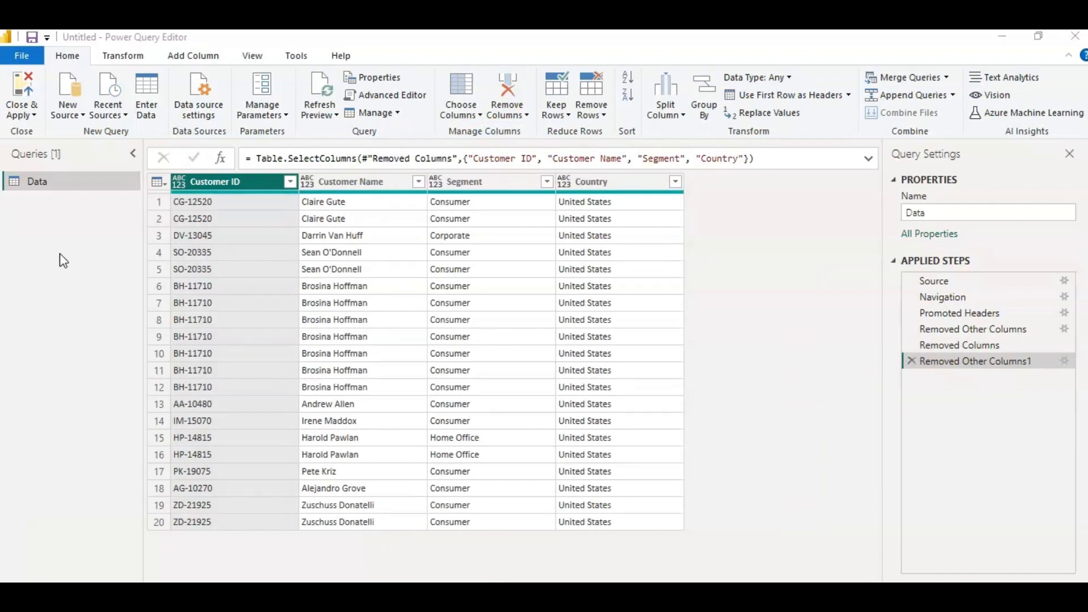
- Keep only the top 15 rows of the Data query
{"action": "left_click", "coordinate": [566, 117]}
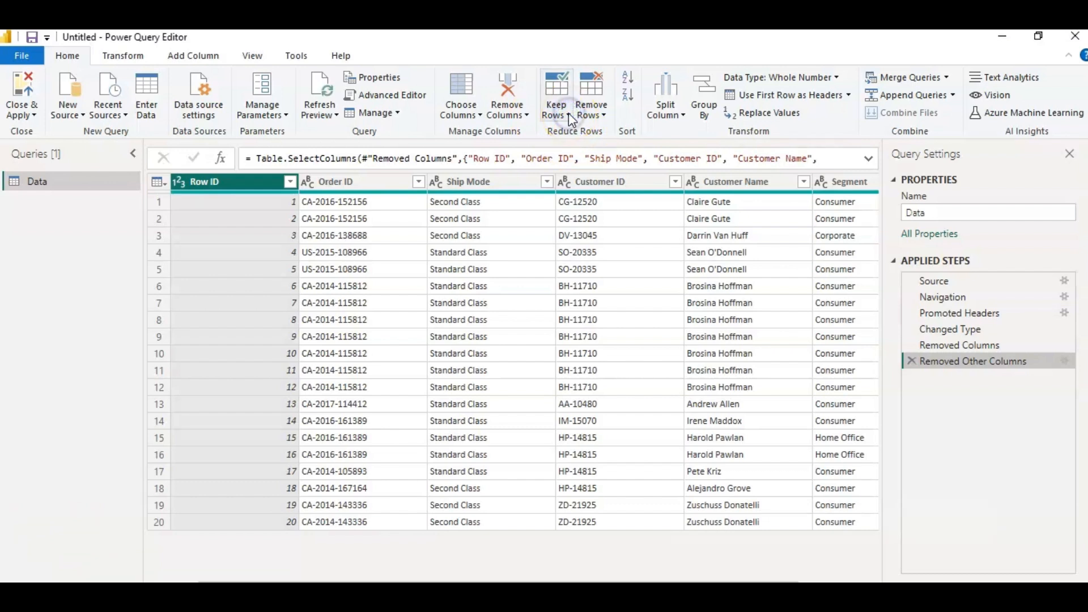
{"action": "left_click", "coordinate": [569, 113]}
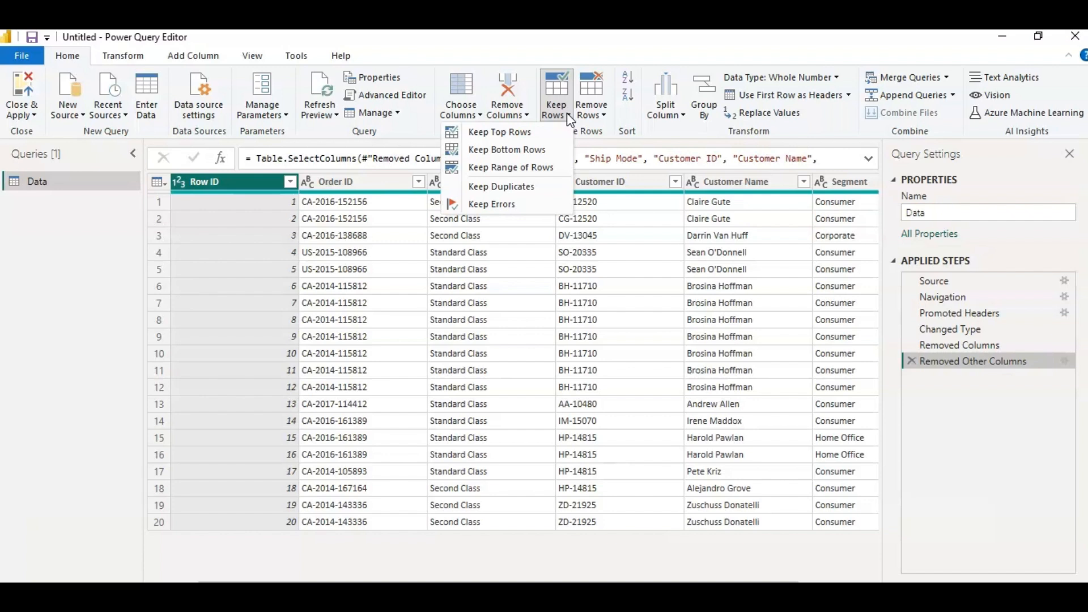
{"action": "left_click", "coordinate": [532, 131]}
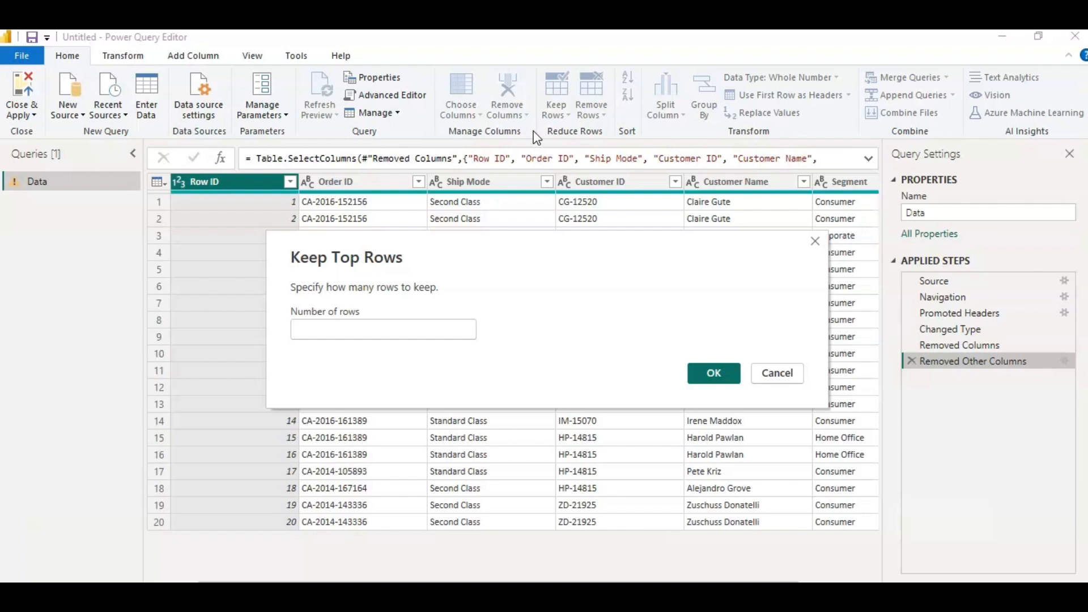
{"action": "type", "text": "15"}
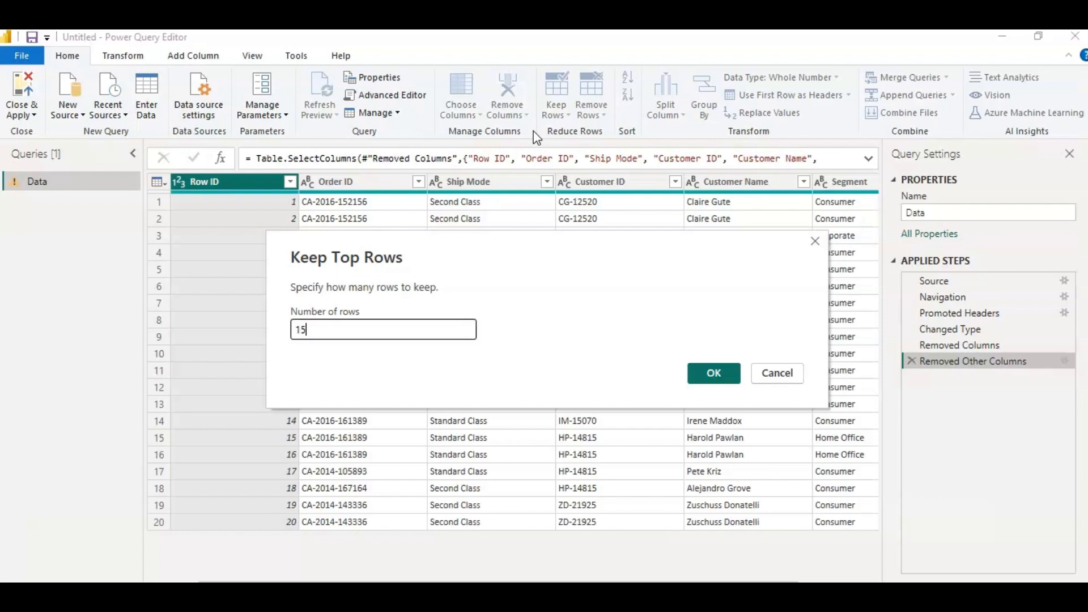
{"action": "left_click", "coordinate": [721, 372]}
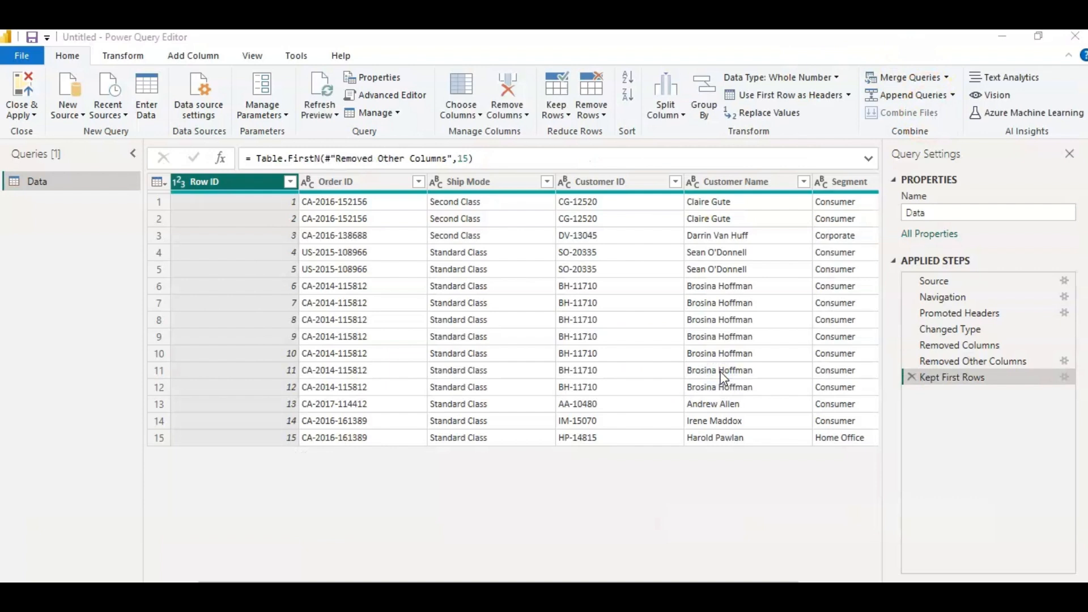
- Keep only the bottom 10 rows of the remaining table
{"action": "left_click", "coordinate": [566, 117]}
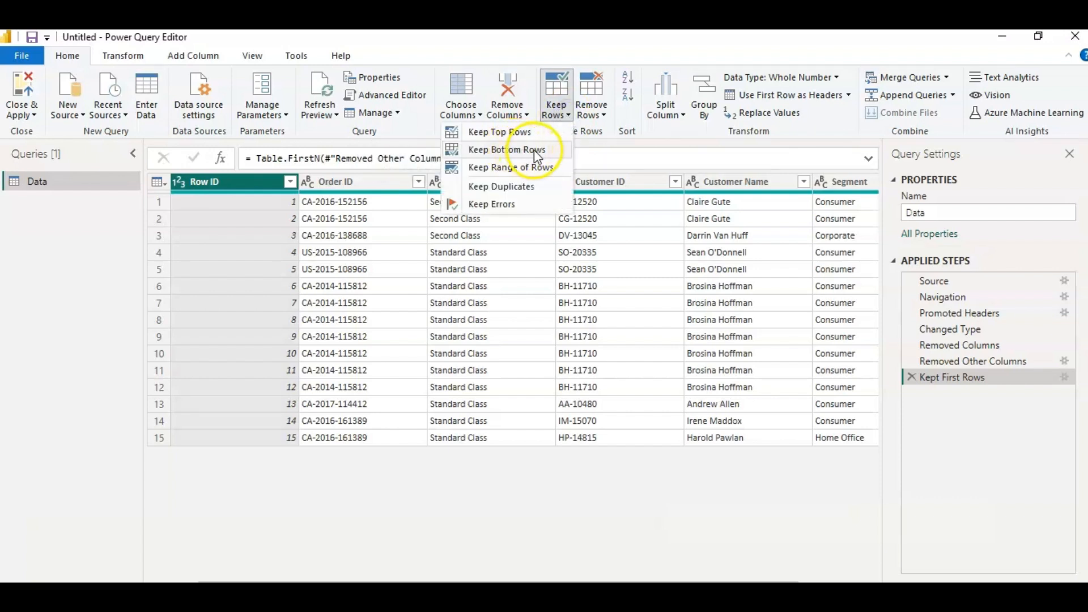
{"action": "left_click", "coordinate": [533, 149]}
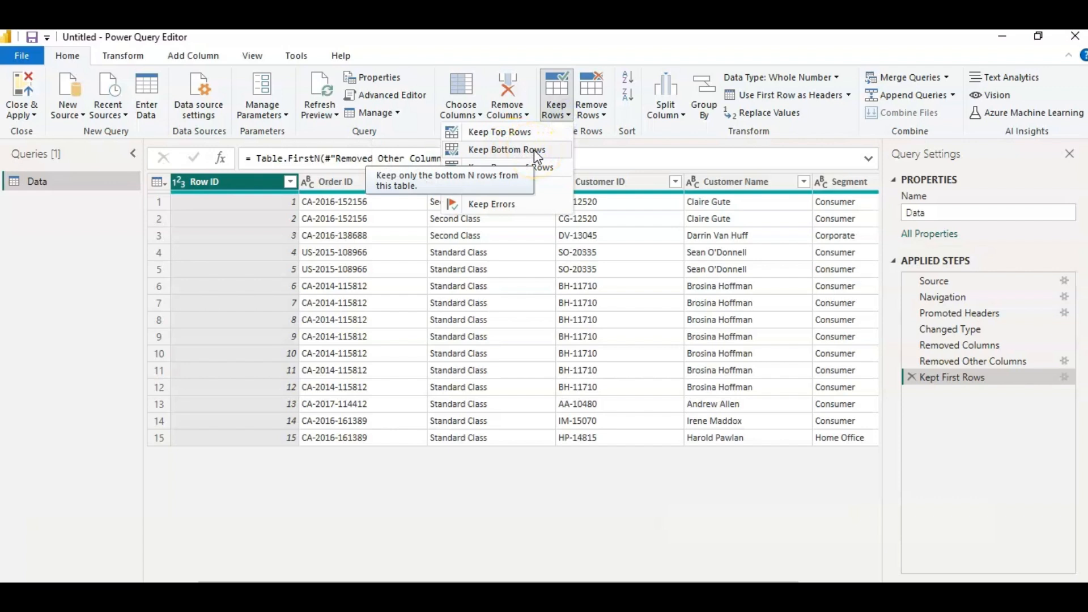
{"action": "left_click", "coordinate": [403, 333]}
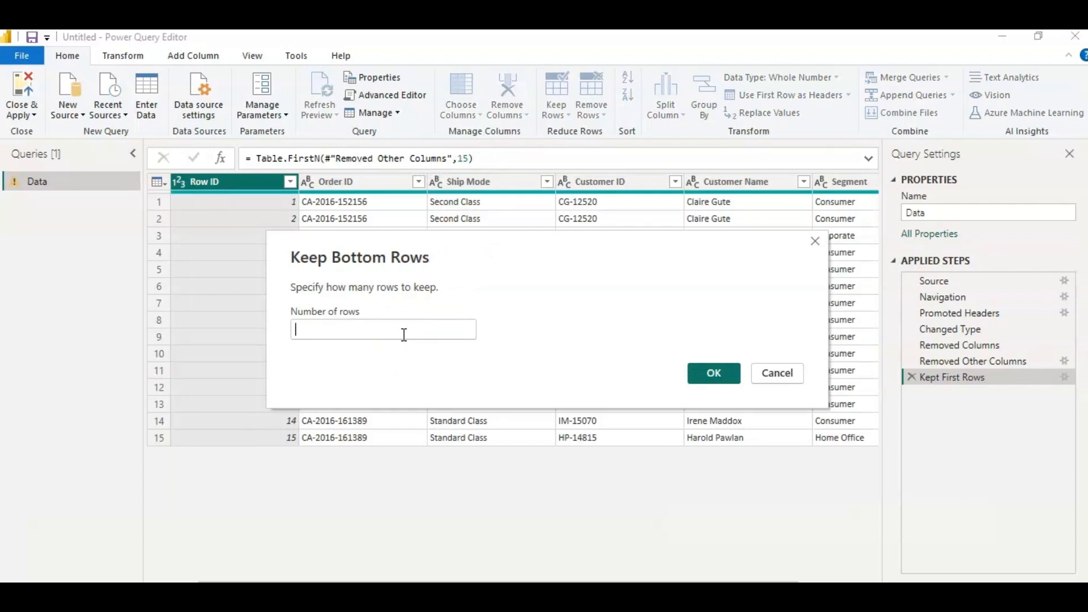
{"action": "type", "text": "10"}
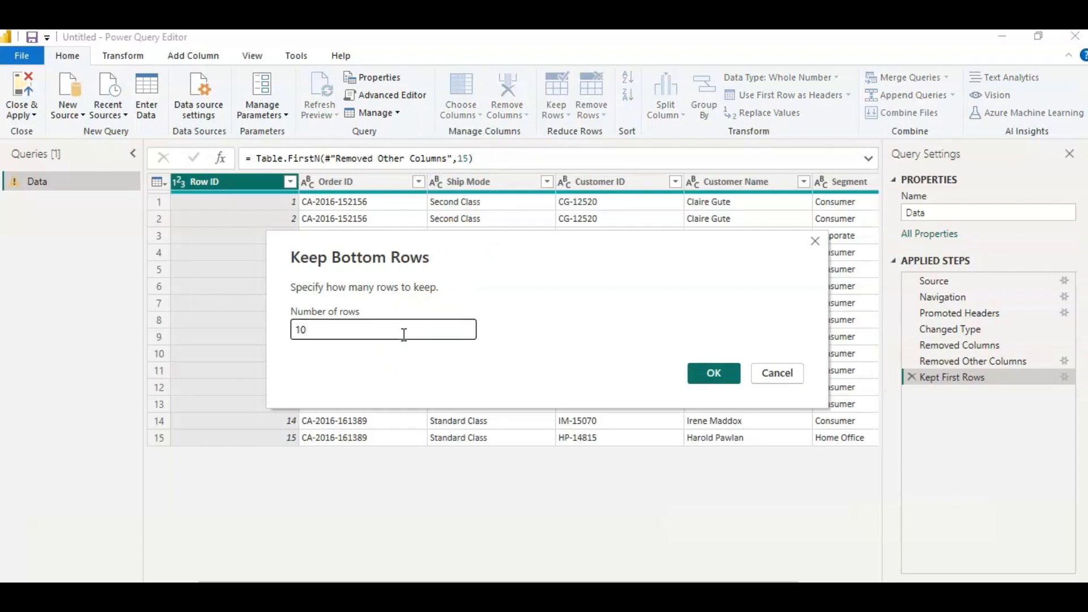
{"action": "left_click", "coordinate": [712, 373]}
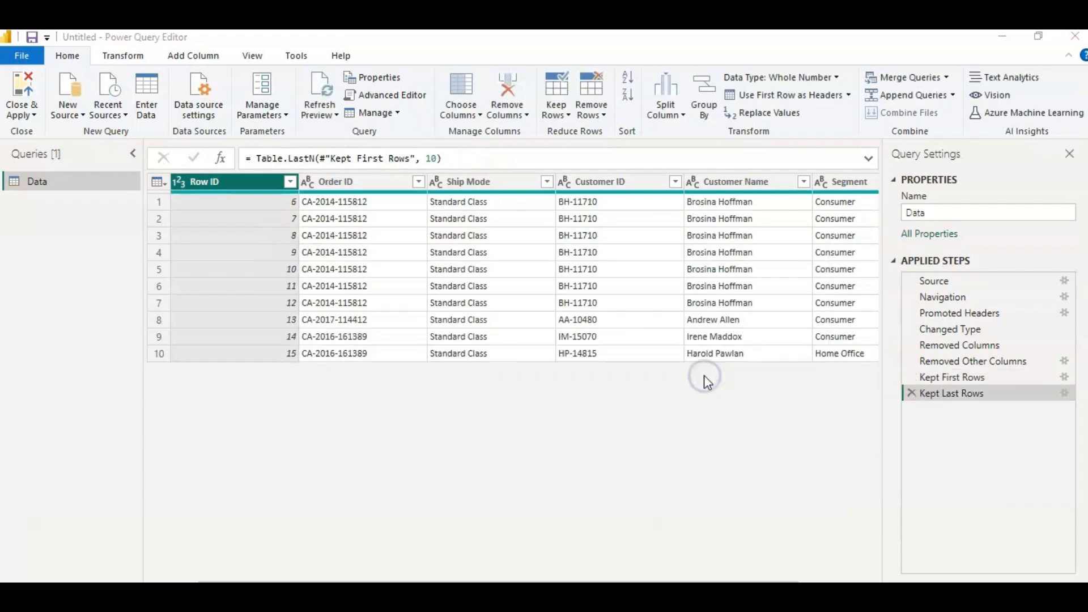
{"action": "left_click", "coordinate": [556, 109]}
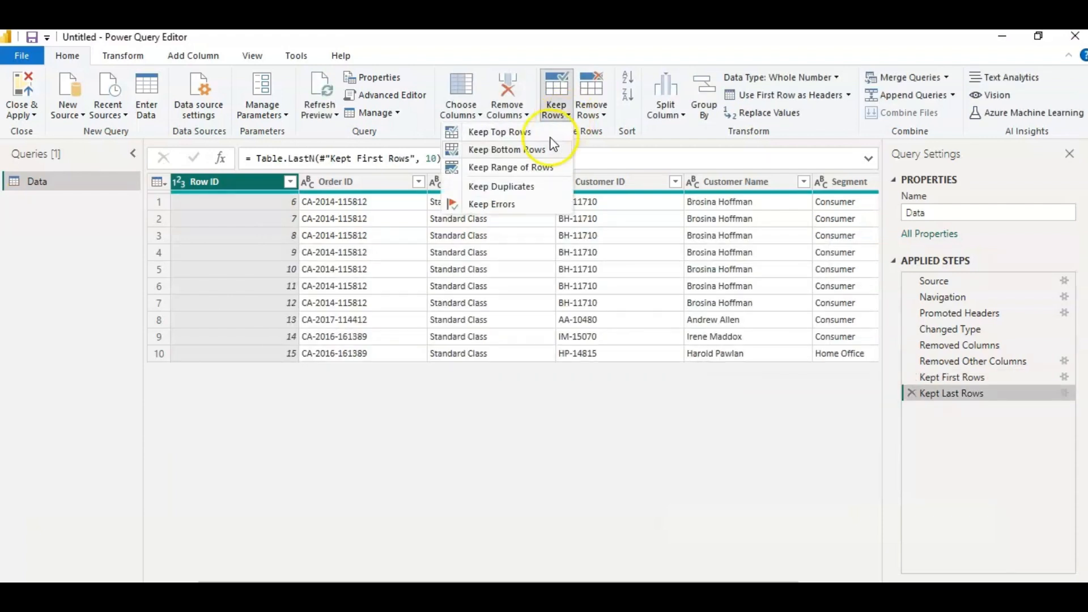
{"action": "left_click", "coordinate": [532, 169]}
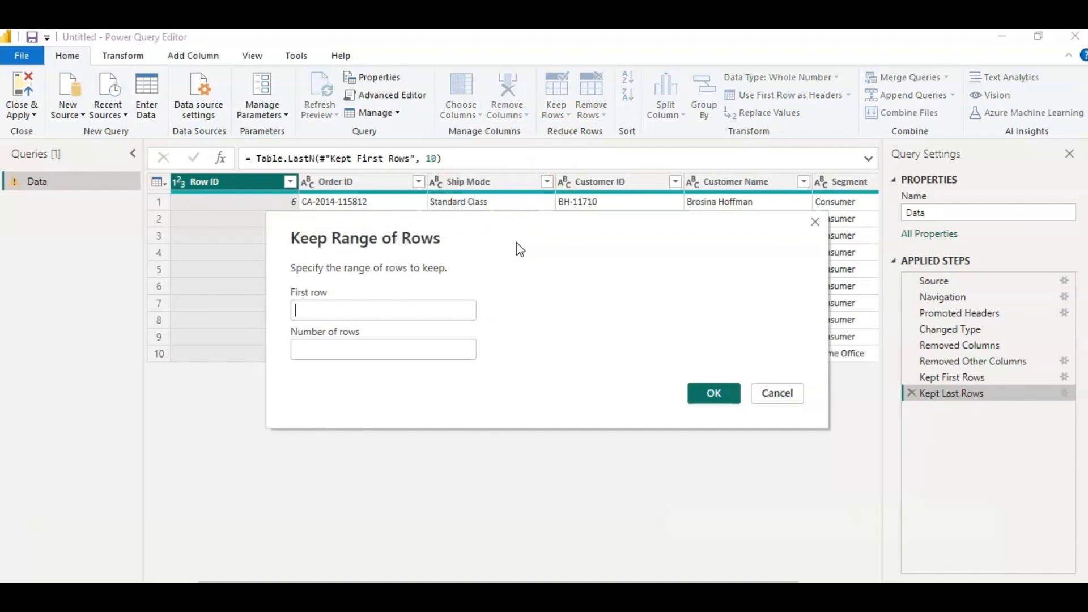
{"action": "left_click", "coordinate": [473, 196]}
{"action": "key", "text": "Escape"}
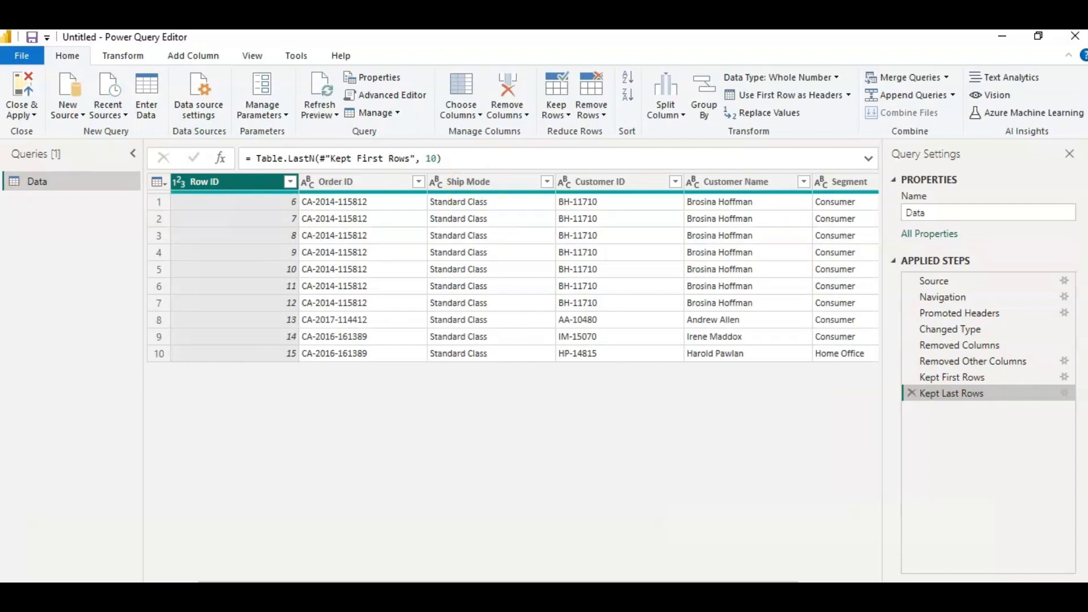
- Keep a range of 5 rows starting from row 2 of the remaining table
{"action": "left_click", "coordinate": [180, 221]}
{"action": "left_click", "coordinate": [274, 219]}
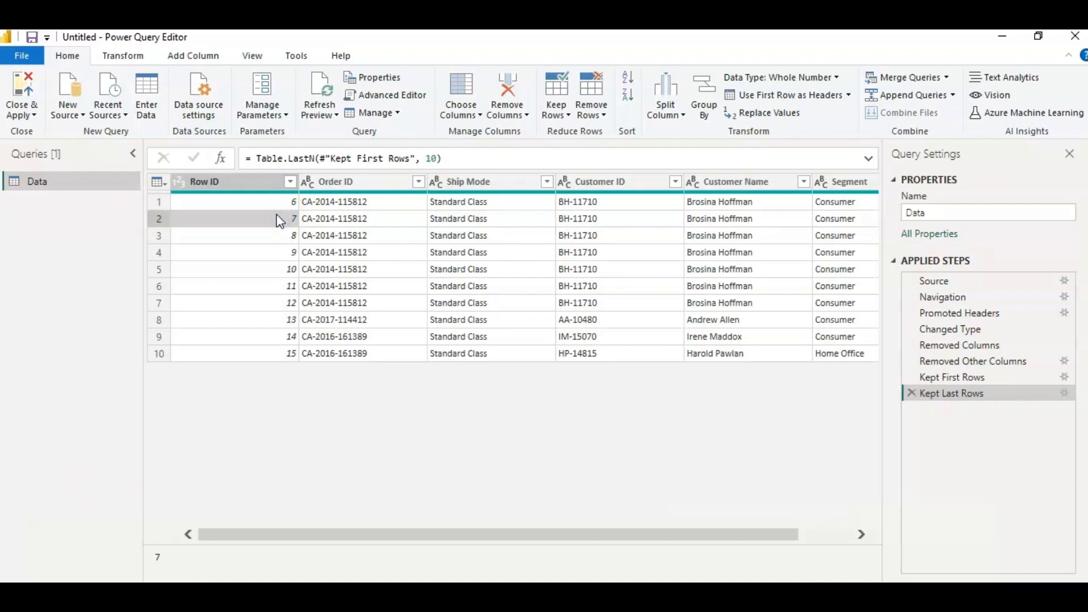
{"action": "left_click", "coordinate": [288, 288]}
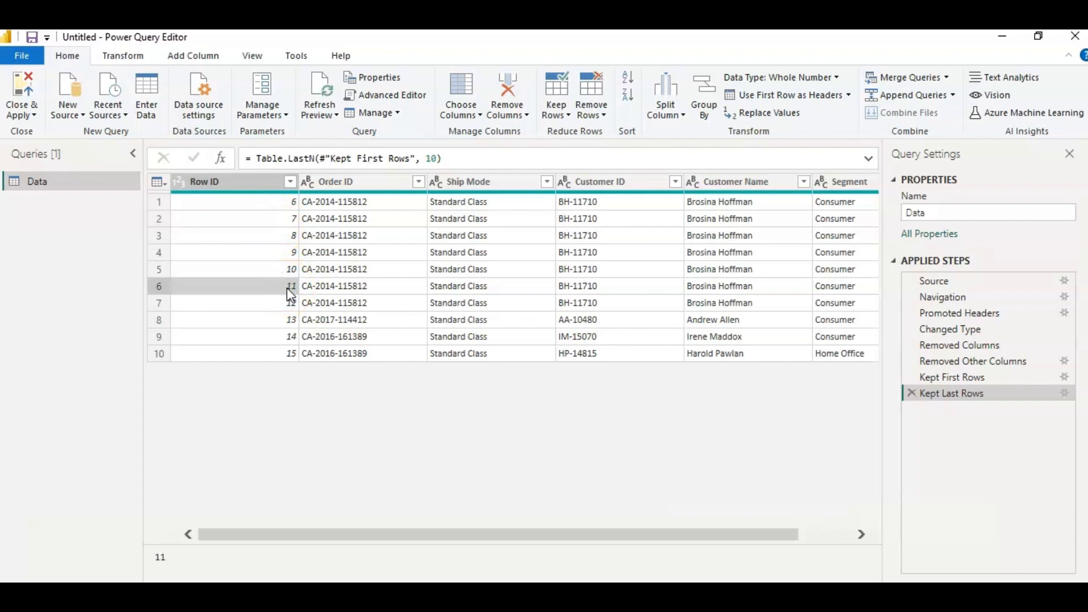
{"action": "left_click", "coordinate": [557, 109]}
{"action": "left_click", "coordinate": [538, 169]}
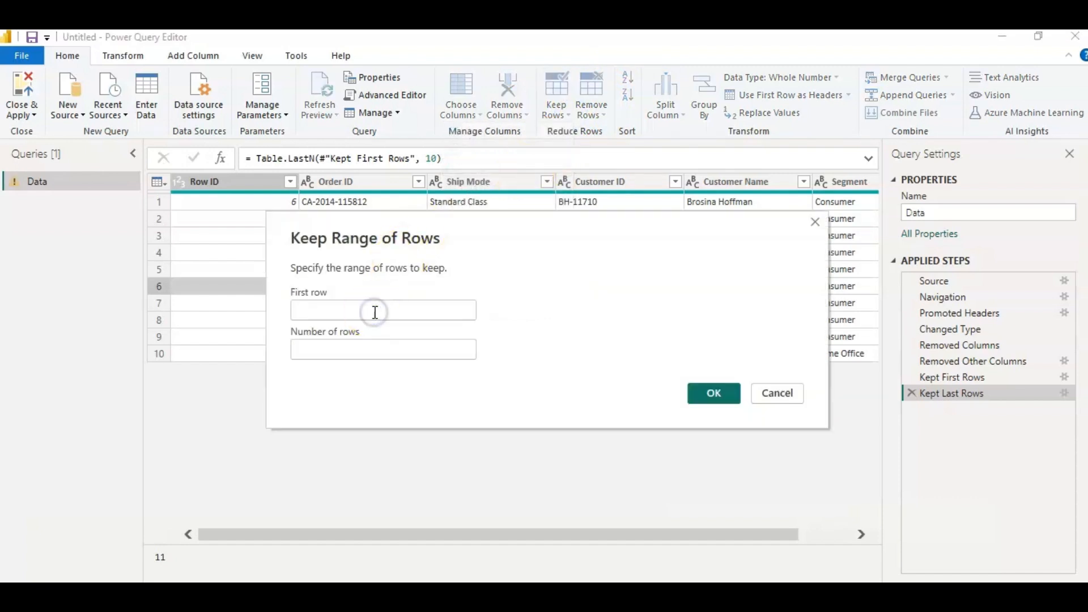
{"action": "type", "text": "2"}
{"action": "left_click", "coordinate": [369, 343]}
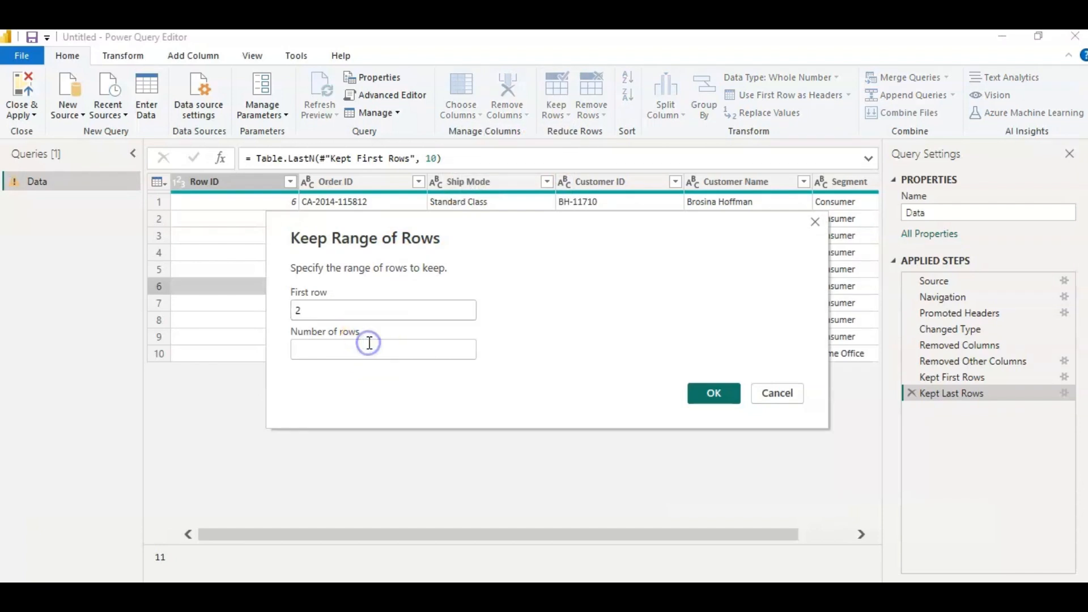
{"action": "type", "text": "5"}
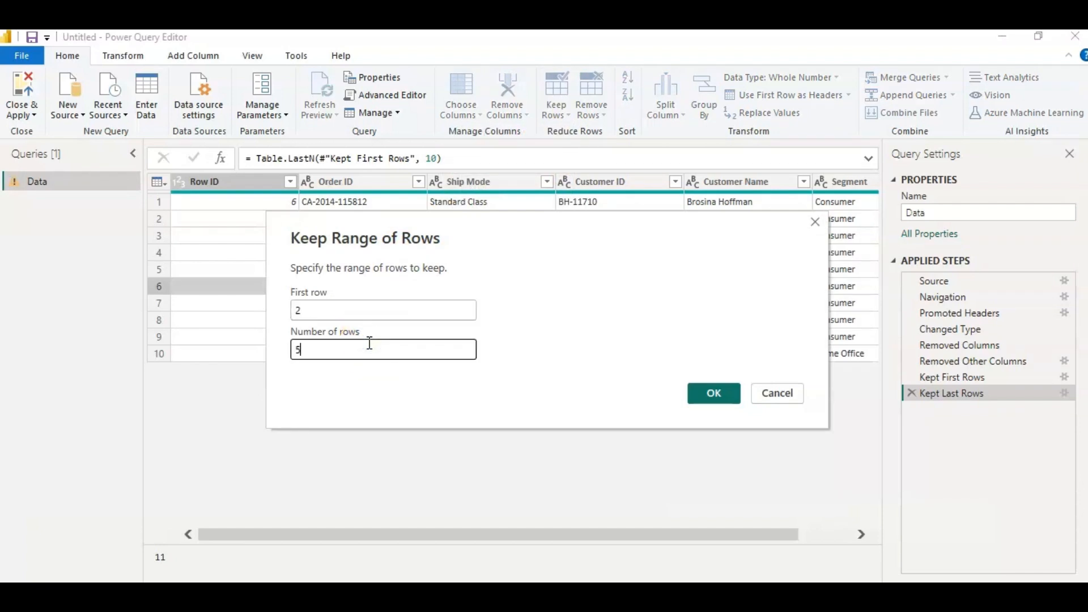
{"action": "left_click", "coordinate": [712, 396]}
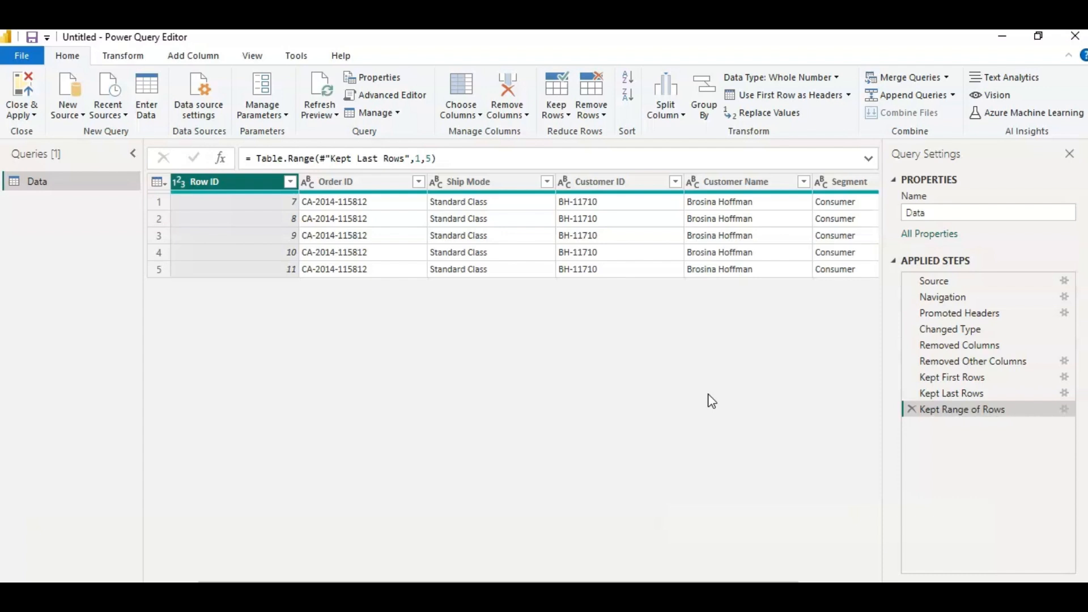
- Keep only the rows with duplicate values in the Customer Name column
{"action": "left_click", "coordinate": [568, 113]}
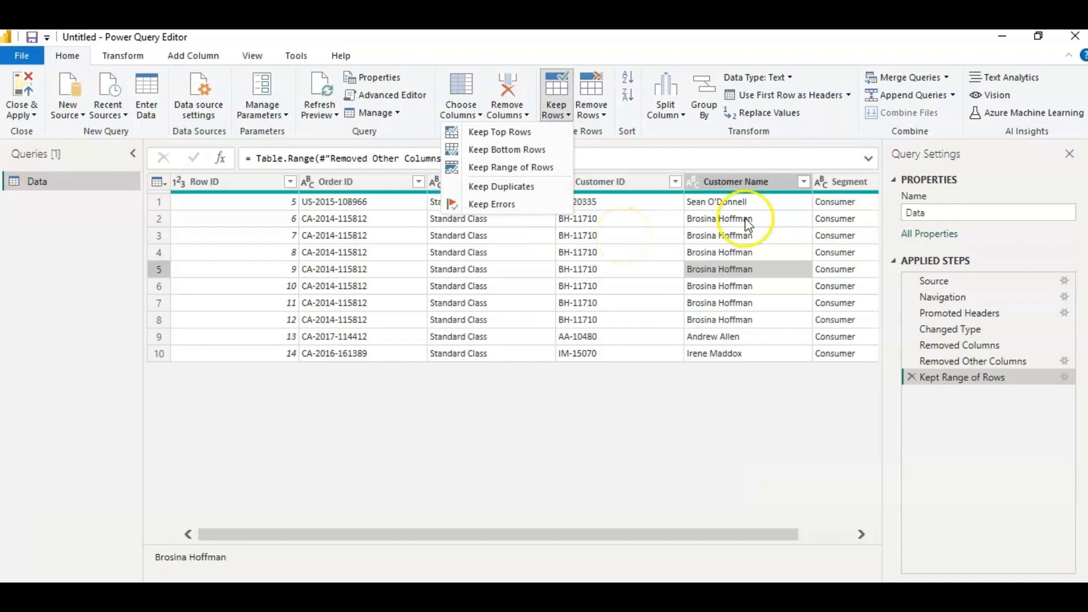
{"action": "left_click", "coordinate": [740, 241]}
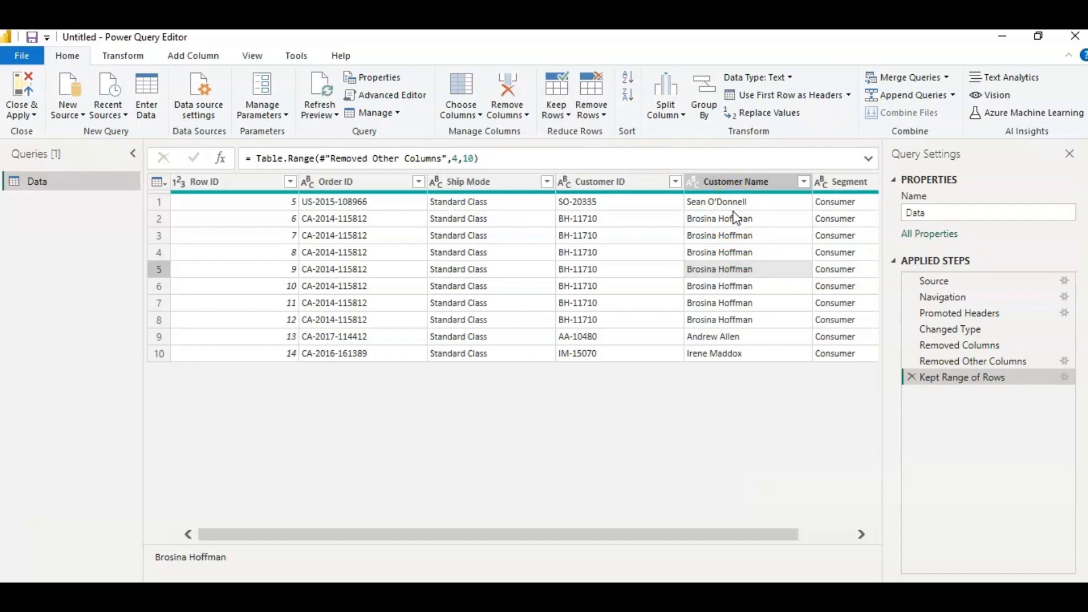
{"action": "left_click", "coordinate": [706, 225]}
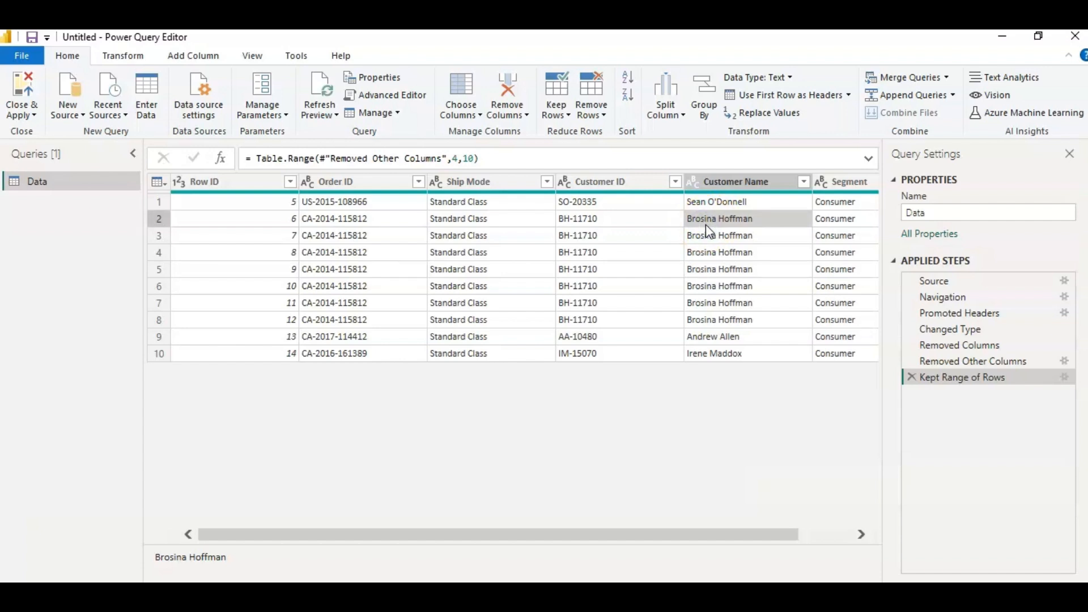
{"action": "left_click", "coordinate": [712, 236]}
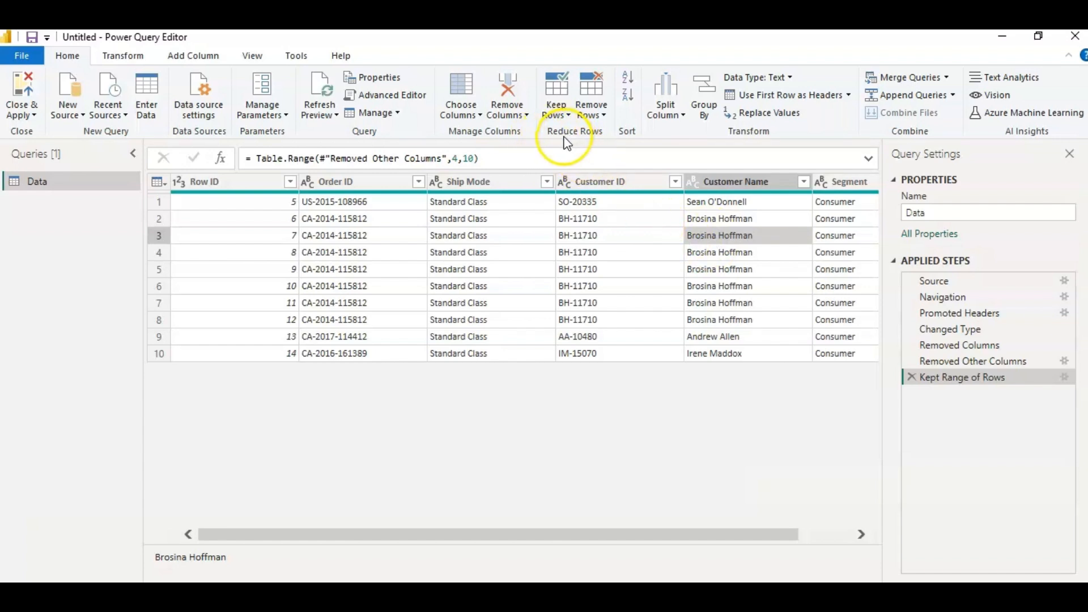
{"action": "left_click", "coordinate": [567, 115]}
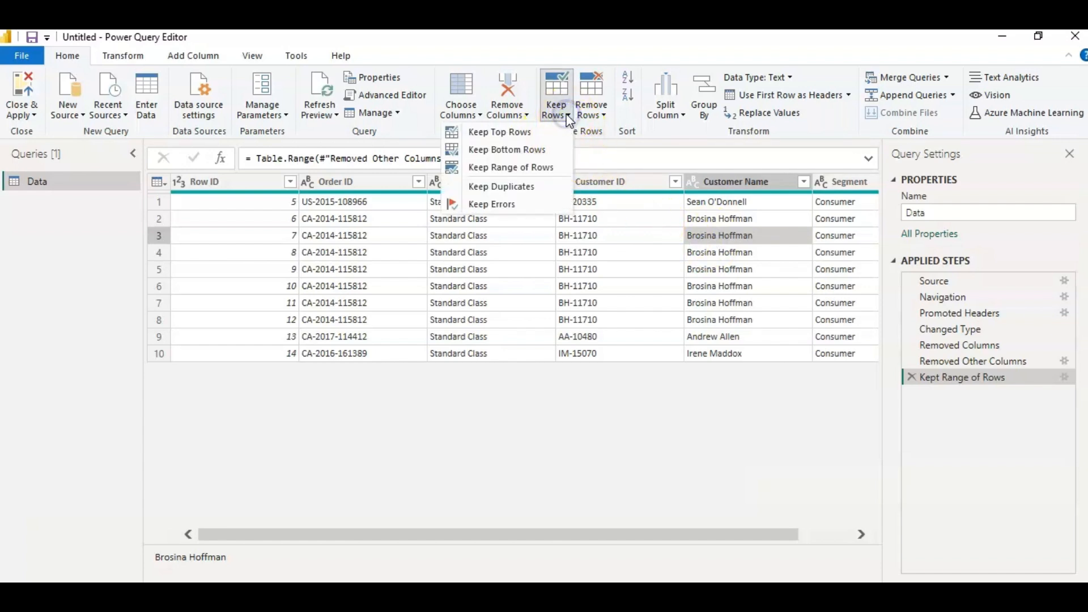
{"action": "left_click", "coordinate": [531, 197]}
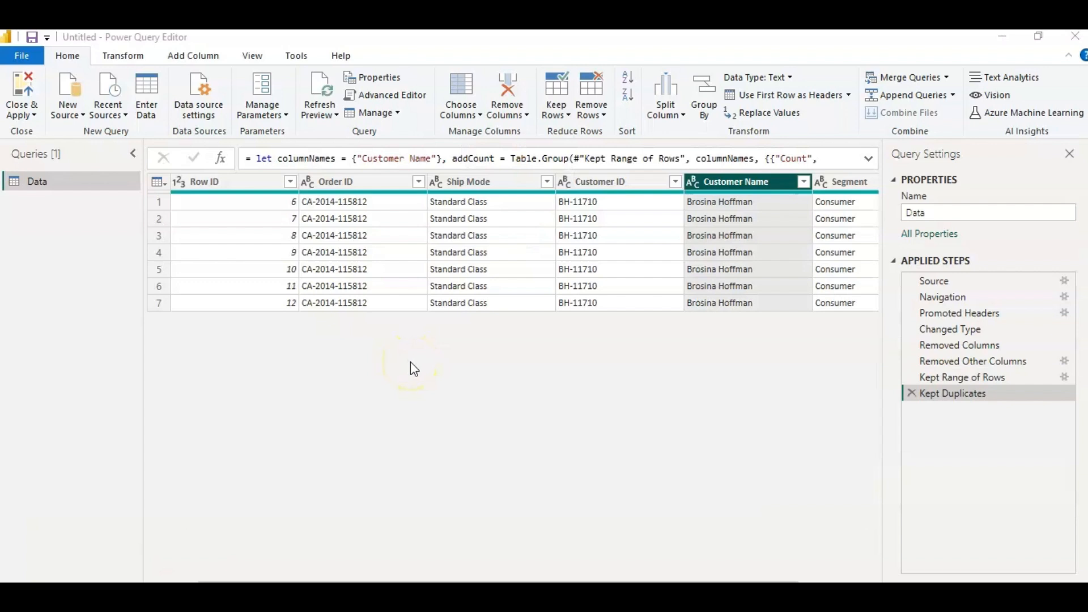
- Open the options for removing rows from the Data query
{"action": "left_click", "coordinate": [604, 116]}
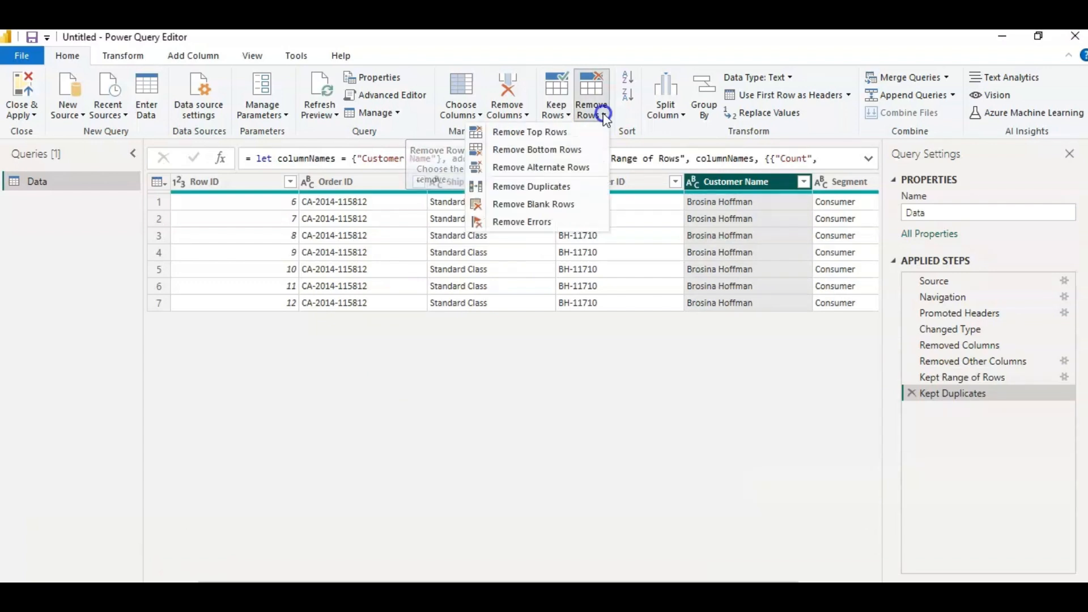